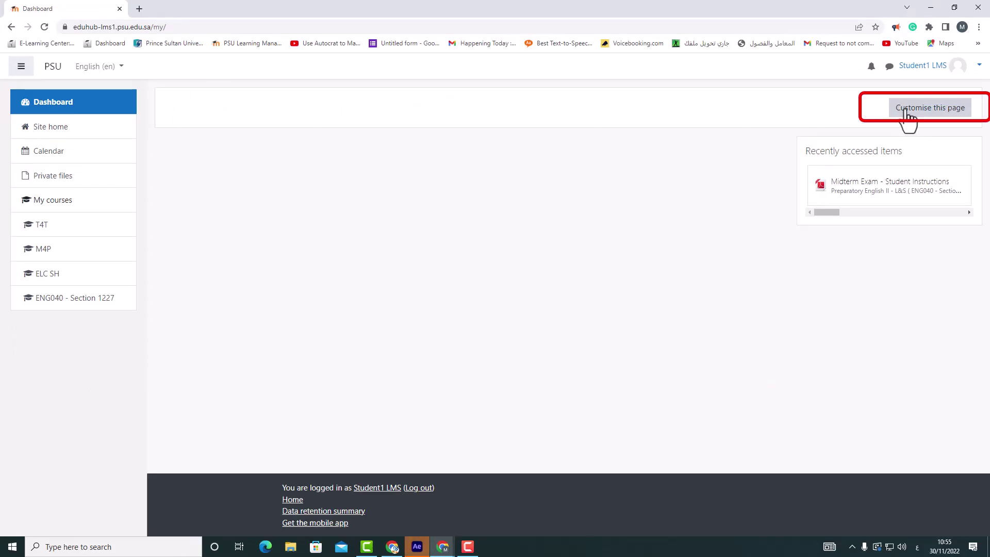
- Turn on dashboard editing and add a Course overview block
{"action": "left_click", "coordinate": [930, 109]}
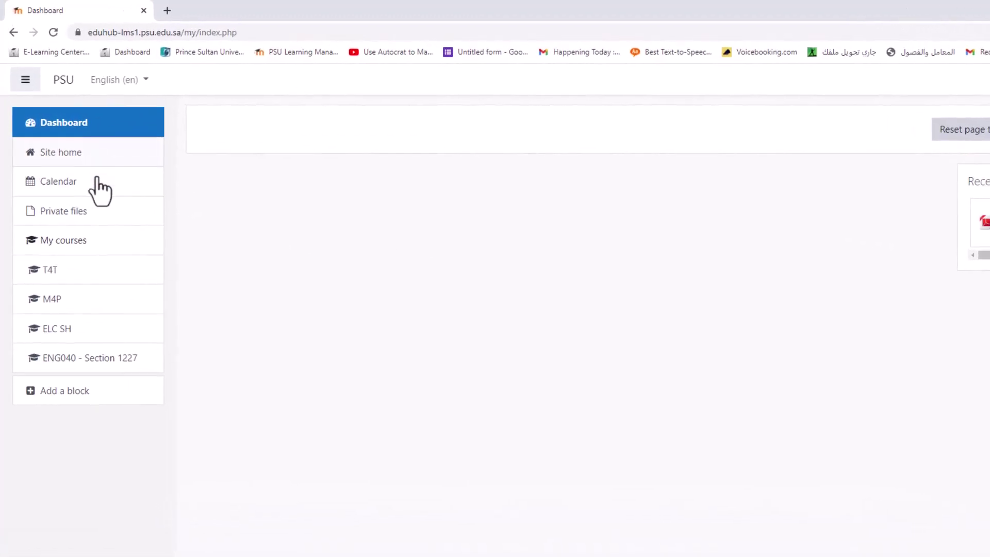
{"action": "left_click", "coordinate": [79, 407]}
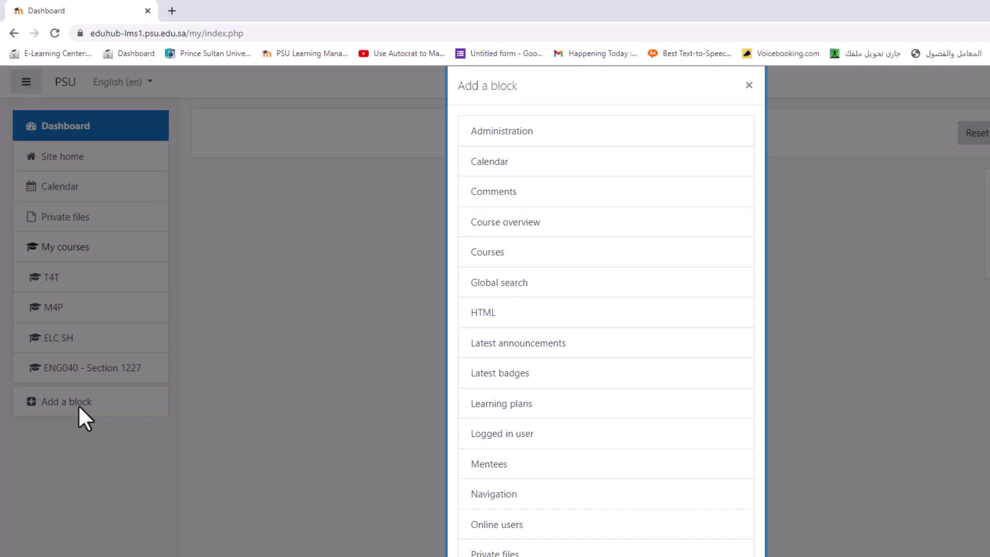
{"action": "left_click", "coordinate": [539, 223]}
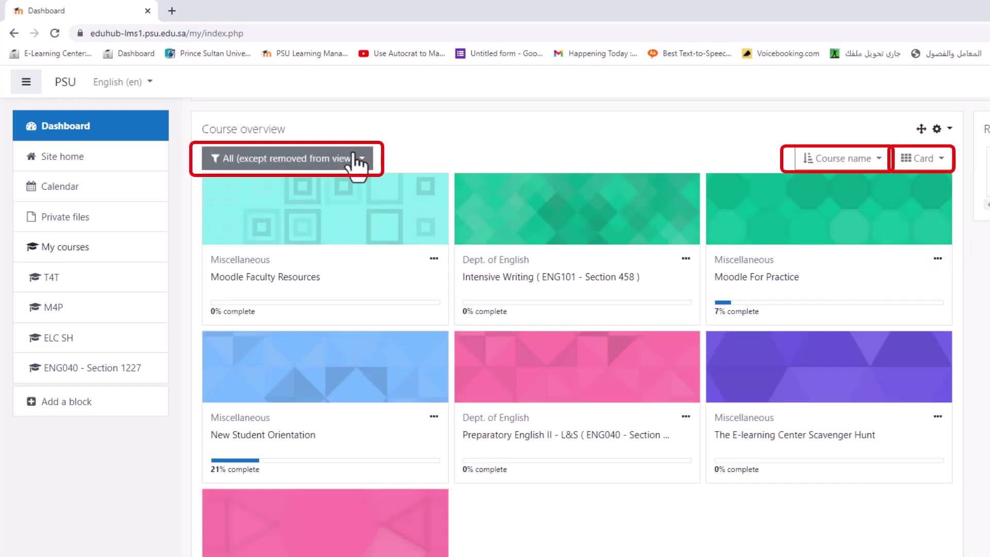
- Review the Course overview filter, sort and layout options, keeping Card view
{"action": "left_click", "coordinate": [363, 164]}
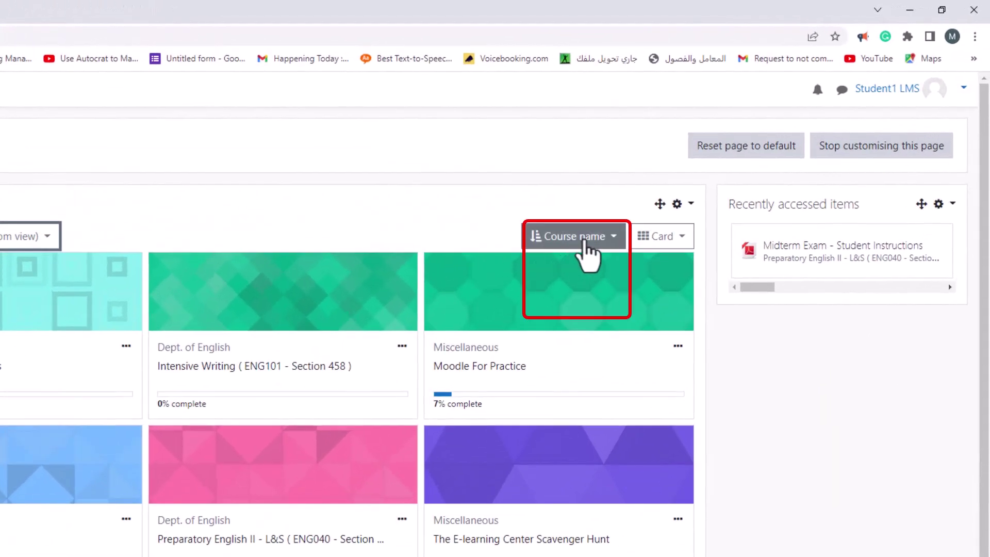
{"action": "left_click", "coordinate": [852, 162]}
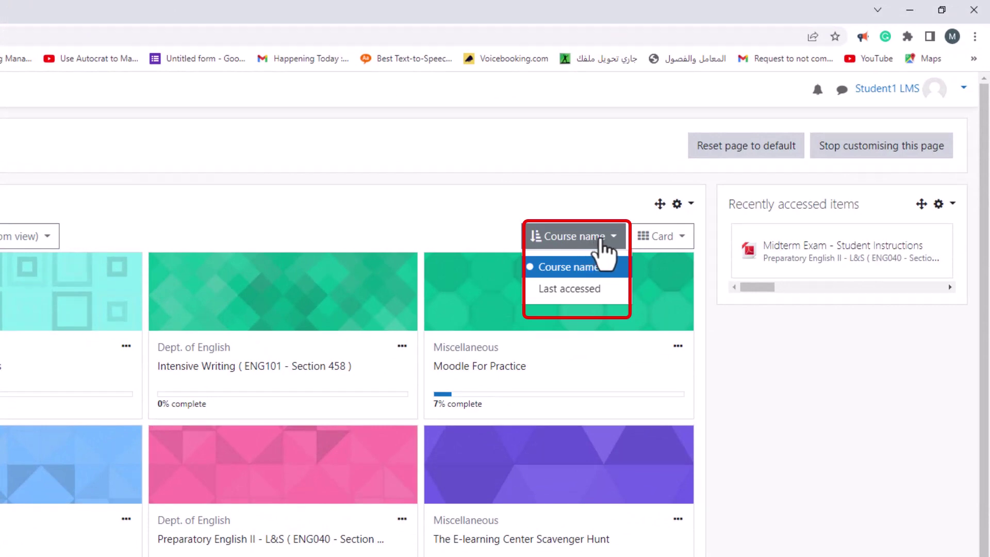
{"action": "left_click", "coordinate": [600, 240]}
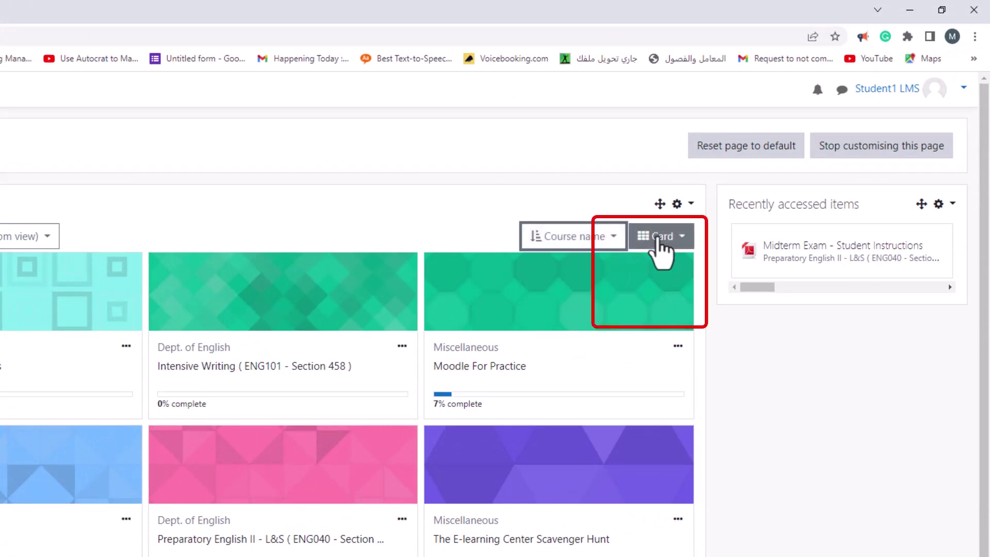
{"action": "left_click", "coordinate": [661, 238]}
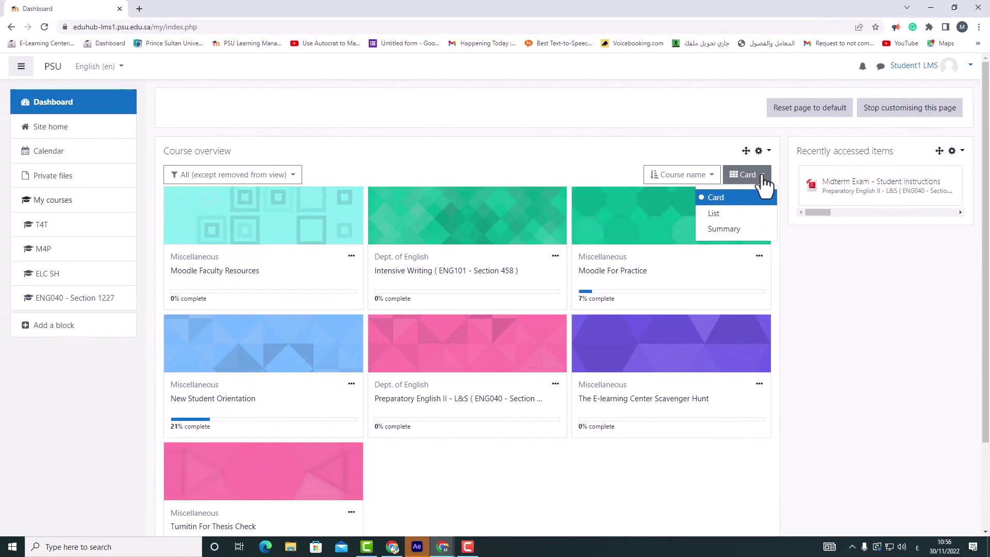
{"action": "left_click", "coordinate": [681, 237]}
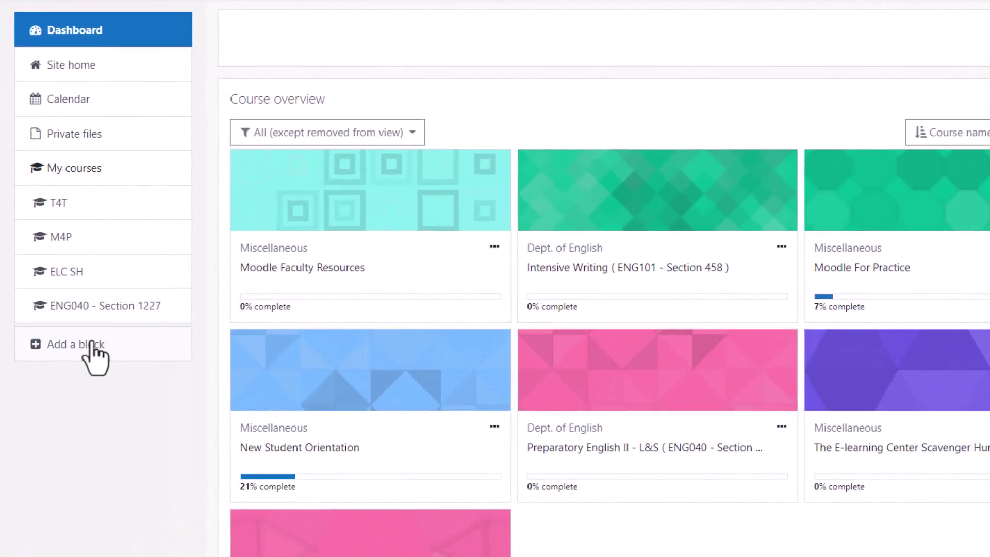
- Add a Timeline block and review its due-date filter and sorting options
{"action": "left_click", "coordinate": [65, 325]}
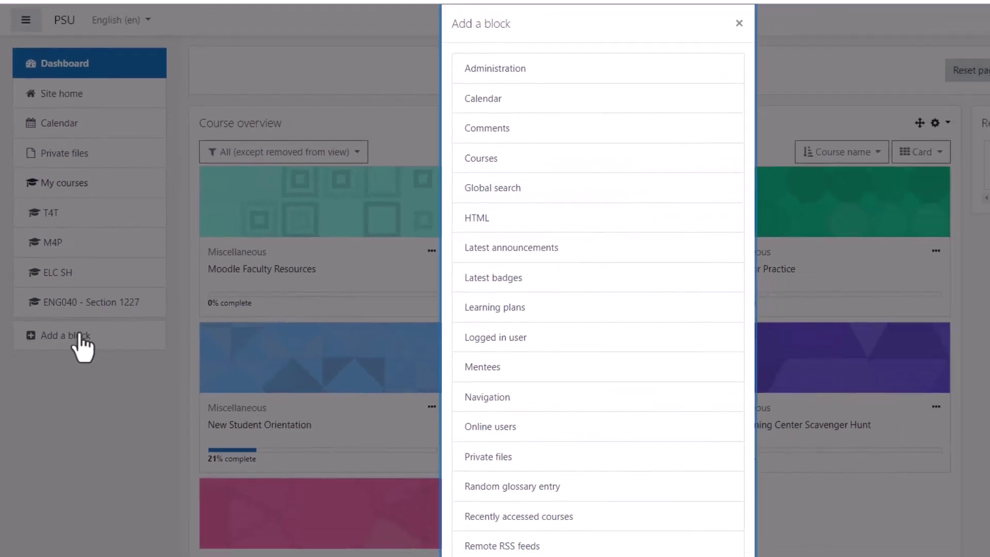
{"action": "scroll", "coordinate": [526, 392], "scroll_direction": "down", "scroll_amount": 2}
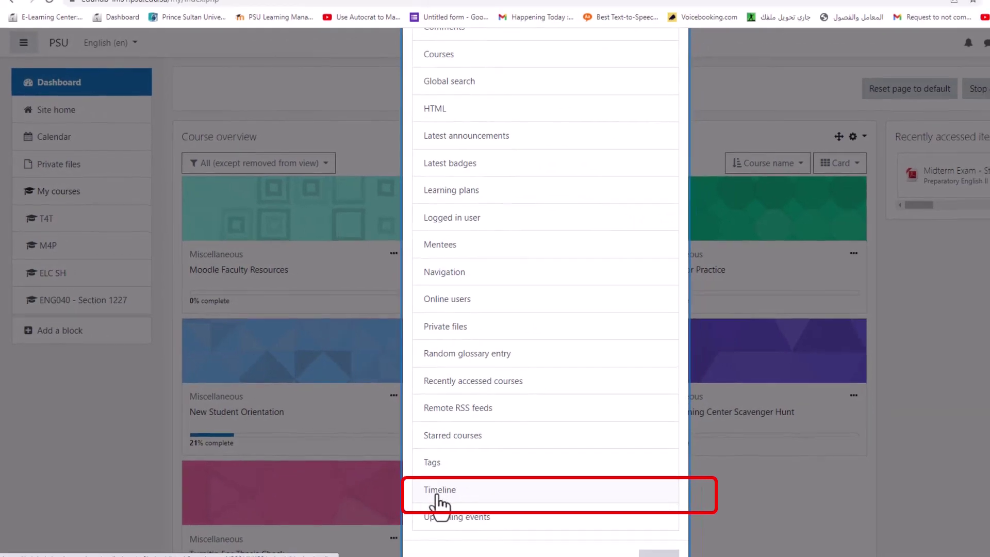
{"action": "left_click", "coordinate": [445, 495]}
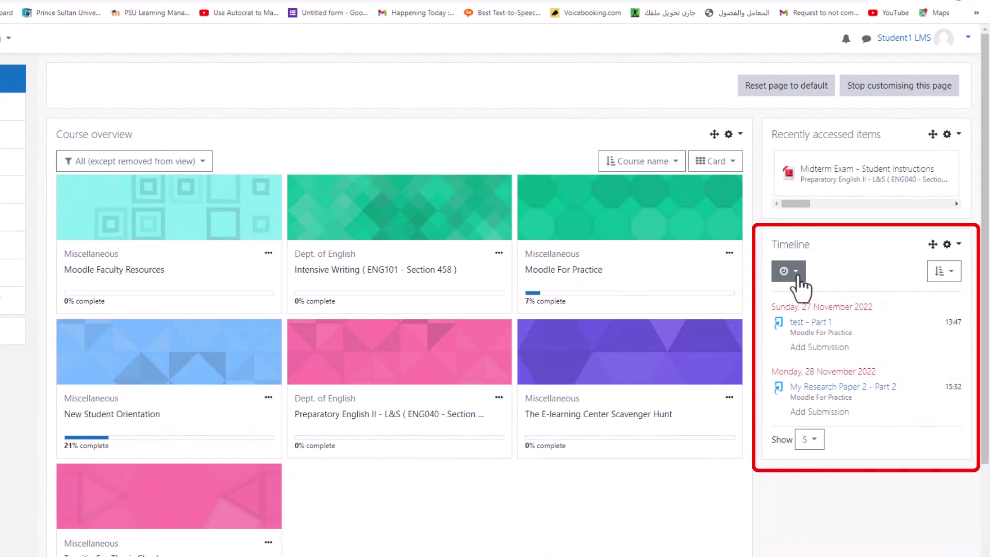
{"action": "left_click", "coordinate": [796, 277]}
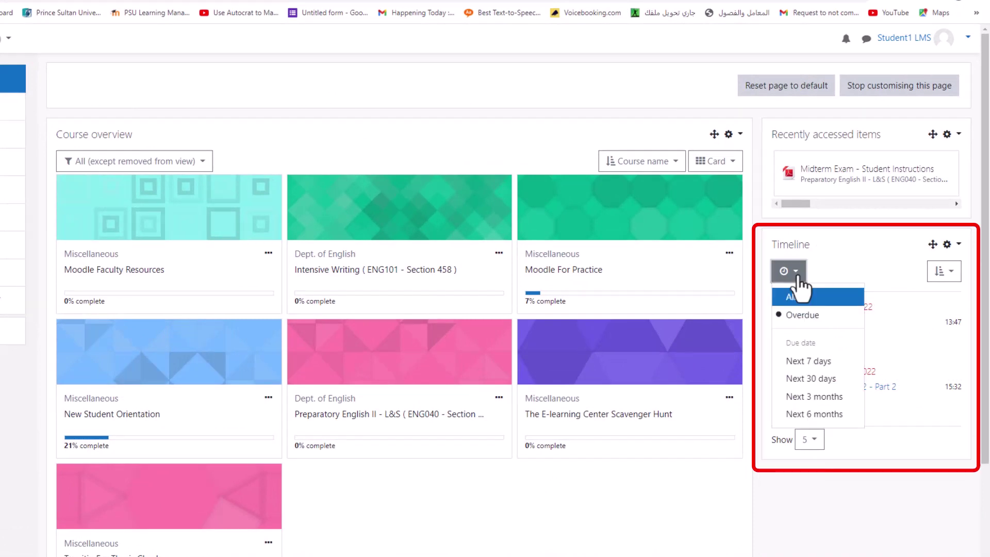
{"action": "left_click", "coordinate": [796, 314]}
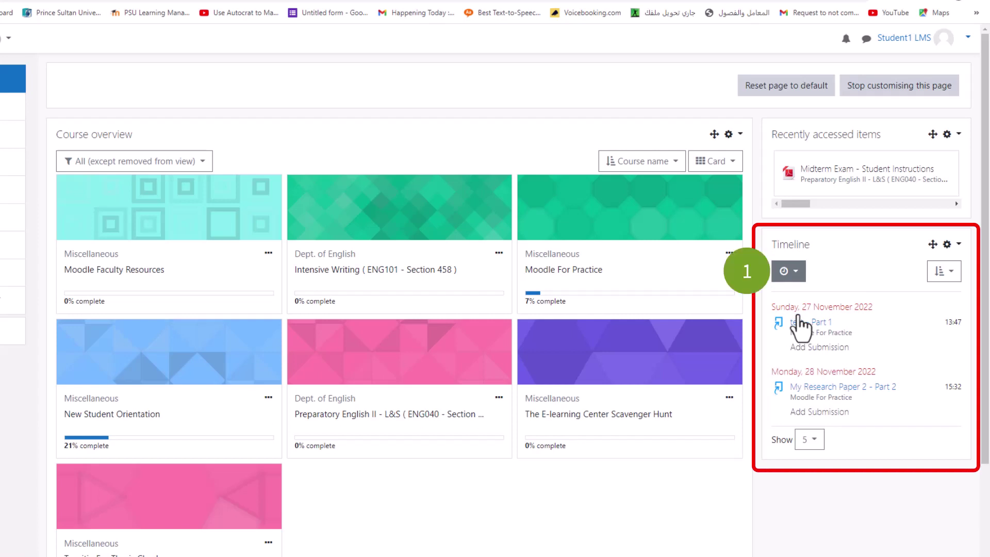
{"action": "left_click", "coordinate": [943, 271]}
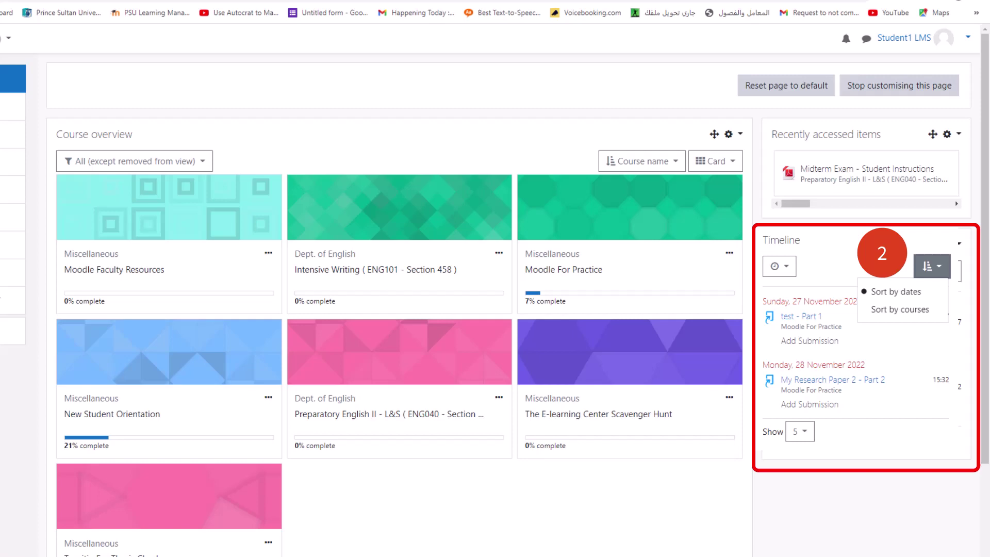
{"action": "left_click", "coordinate": [802, 325]}
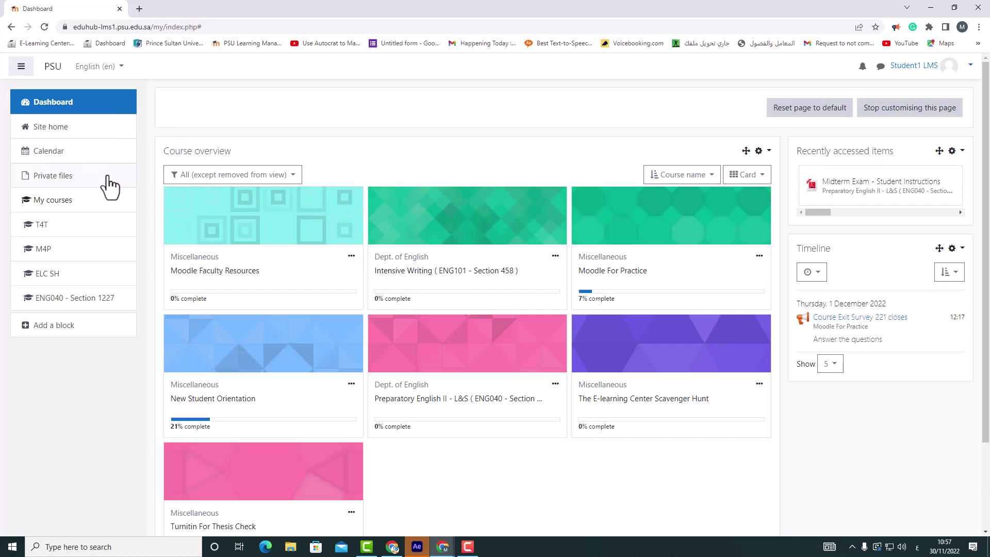
- Add a Private files block to the dashboard from the block list
{"action": "left_click", "coordinate": [87, 332]}
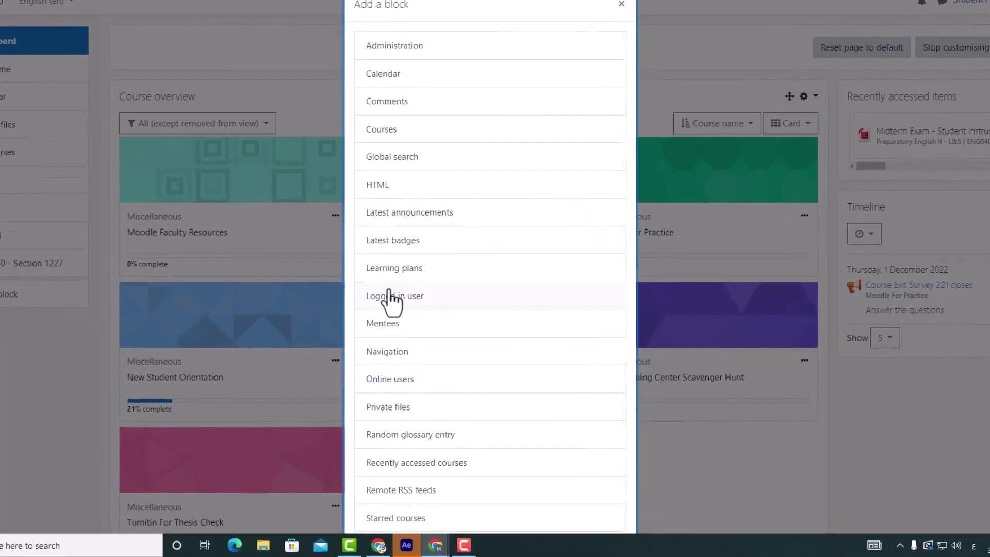
{"action": "scroll", "coordinate": [405, 327], "scroll_direction": "down", "scroll_amount": 2}
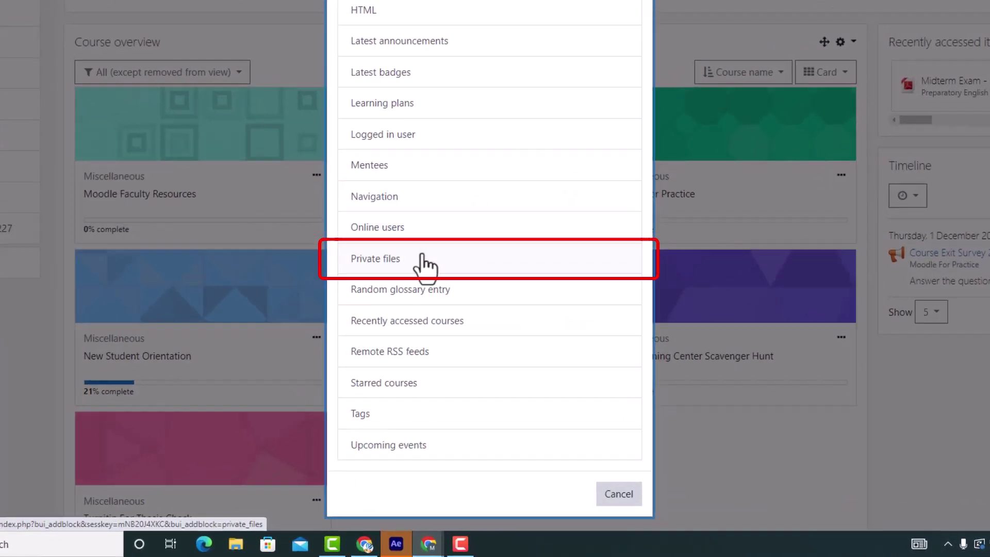
{"action": "left_click", "coordinate": [376, 260]}
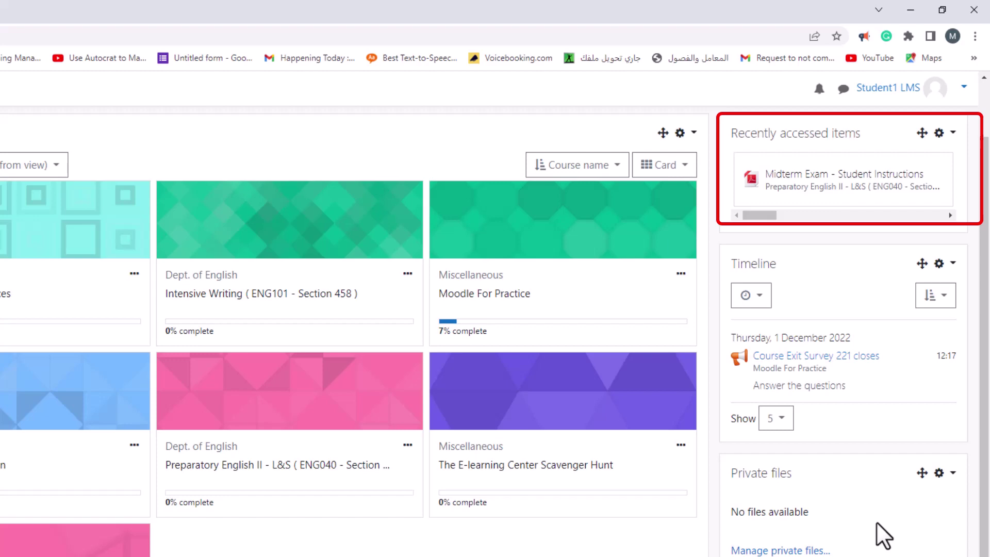
- Drag Recently accessed items above the Course overview block
{"action": "scroll", "coordinate": [876, 521], "scroll_direction": "up", "scroll_amount": 2}
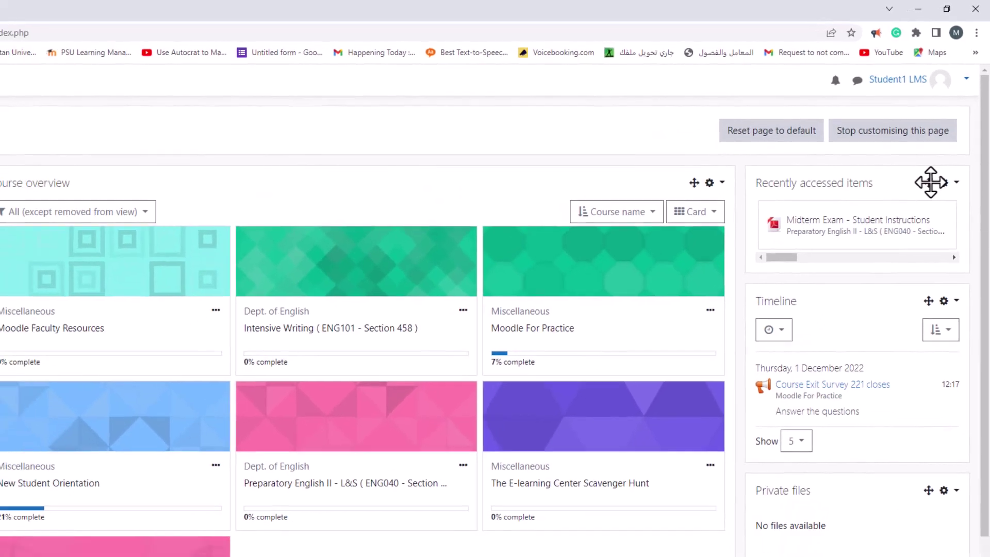
{"action": "left_click_drag", "start_coordinate": [924, 201], "coordinate": [724, 201]}
{"action": "left_click_drag", "start_coordinate": [792, 142], "coordinate": [663, 141]}
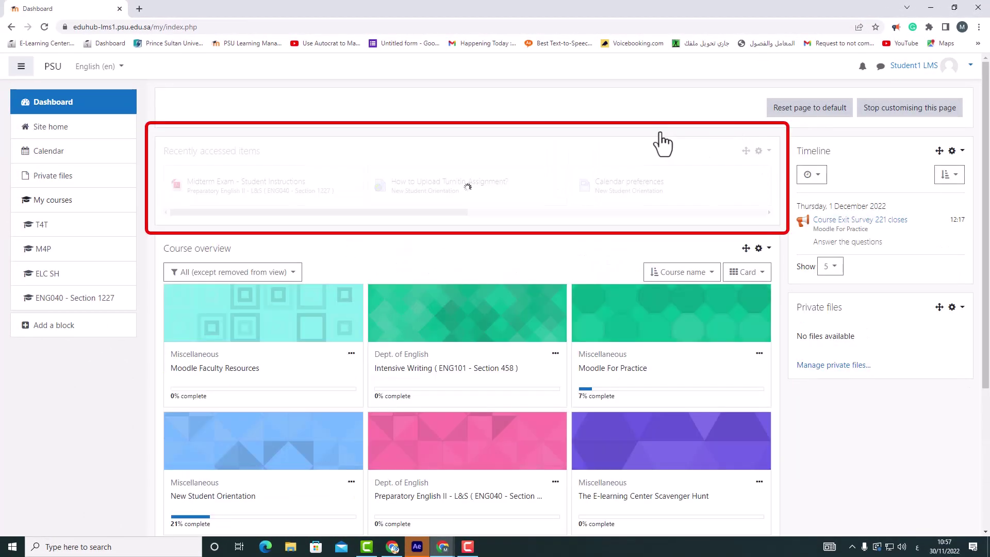
{"action": "mouse_move", "coordinate": [430, 212]}
{"action": "left_mouse_down"}
{"action": "mouse_move", "coordinate": [718, 212]}
{"action": "mouse_move", "coordinate": [380, 211]}
{"action": "left_mouse_up"}
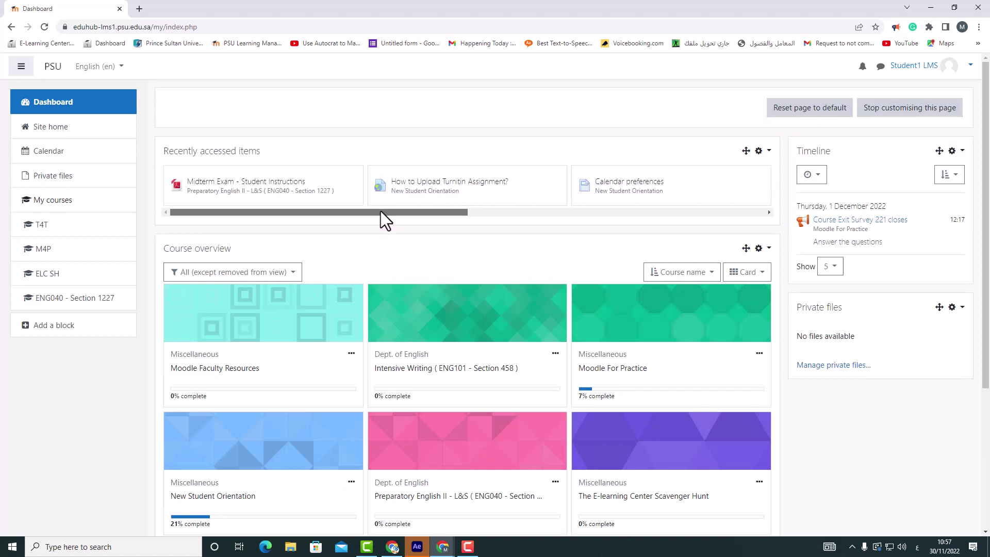
- Add a Latest announcements block from the block list
{"action": "left_click", "coordinate": [98, 333]}
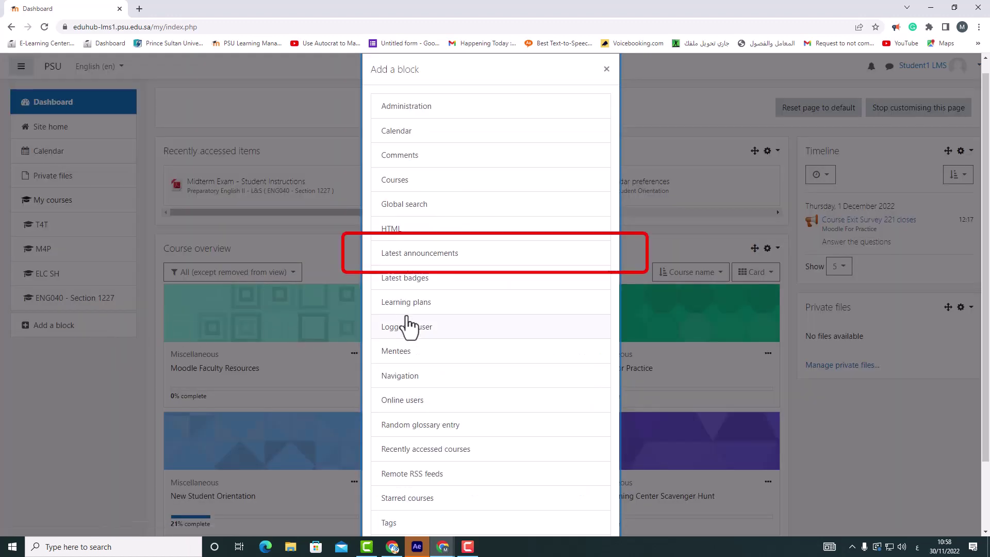
{"action": "left_click", "coordinate": [446, 259]}
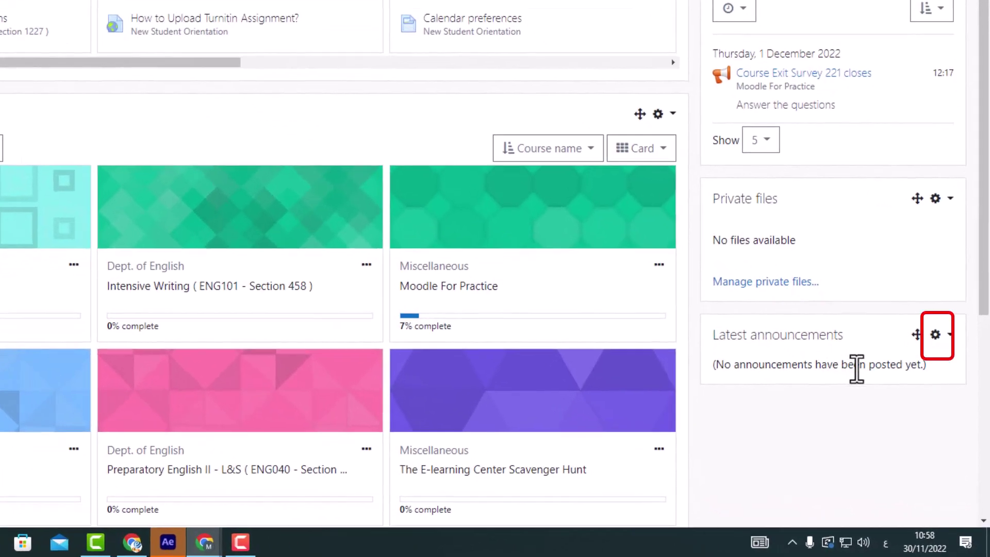
- Set Latest announcements' region on this page to content, keeping default Right and weight 3, and save
{"action": "left_click", "coordinate": [935, 335]}
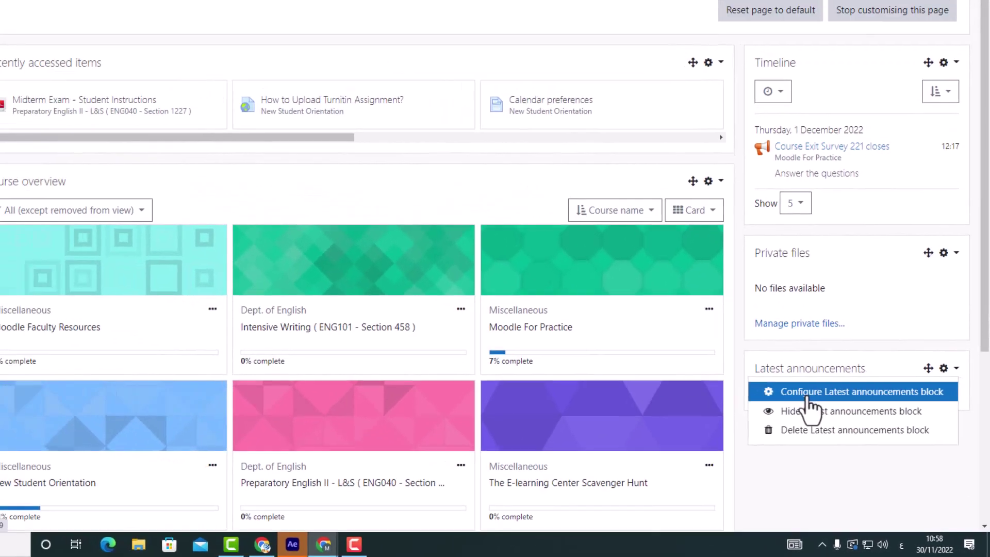
{"action": "left_click", "coordinate": [776, 363]}
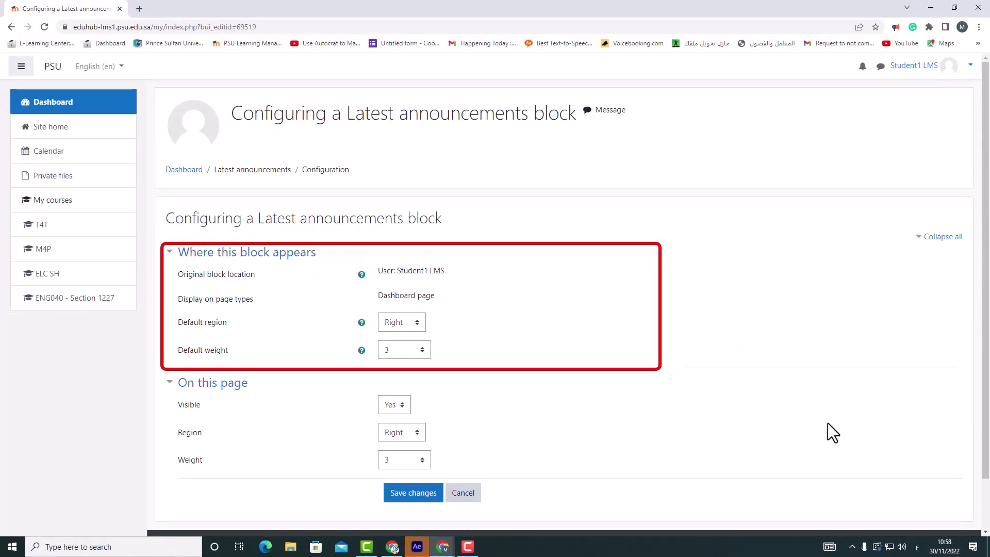
{"action": "left_click", "coordinate": [397, 323]}
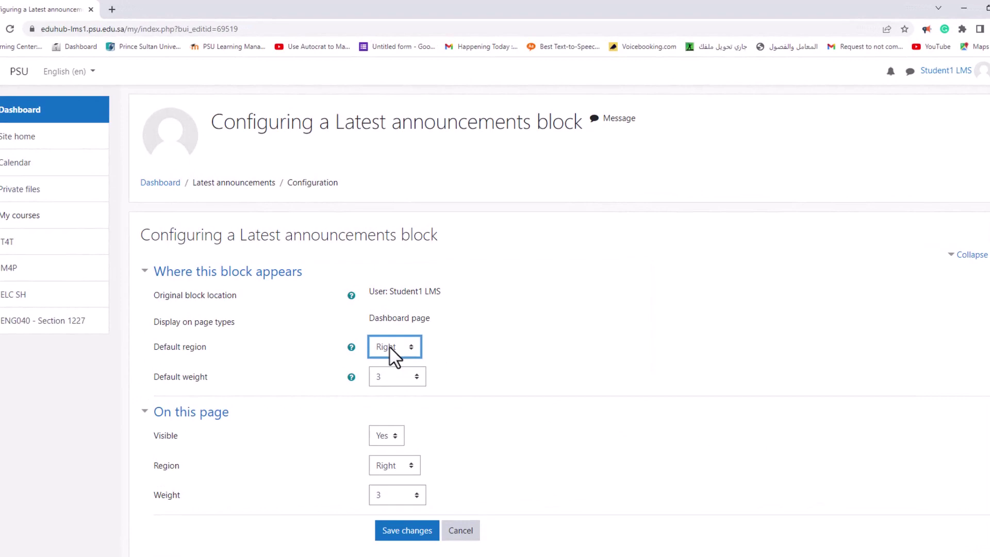
{"action": "left_click", "coordinate": [402, 387]}
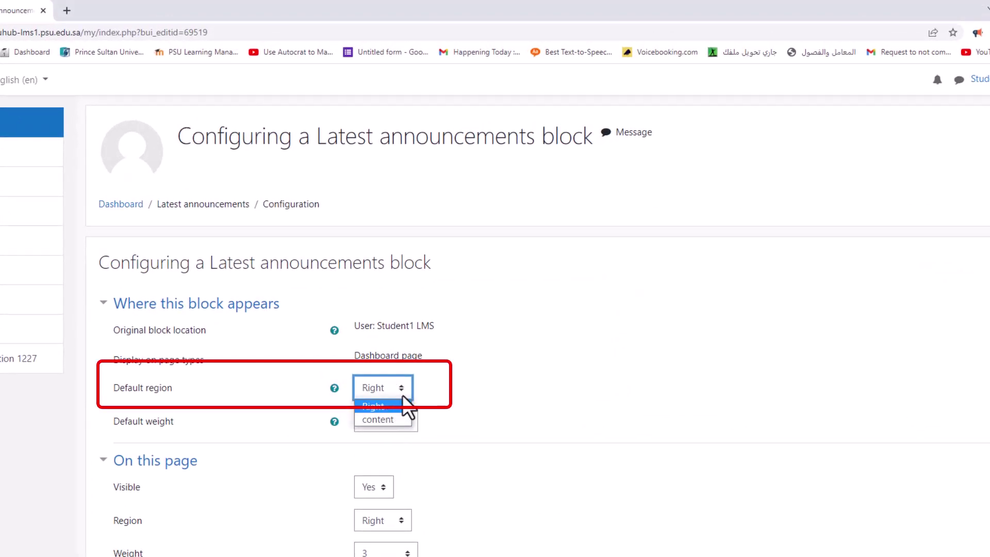
{"action": "left_click", "coordinate": [402, 396]}
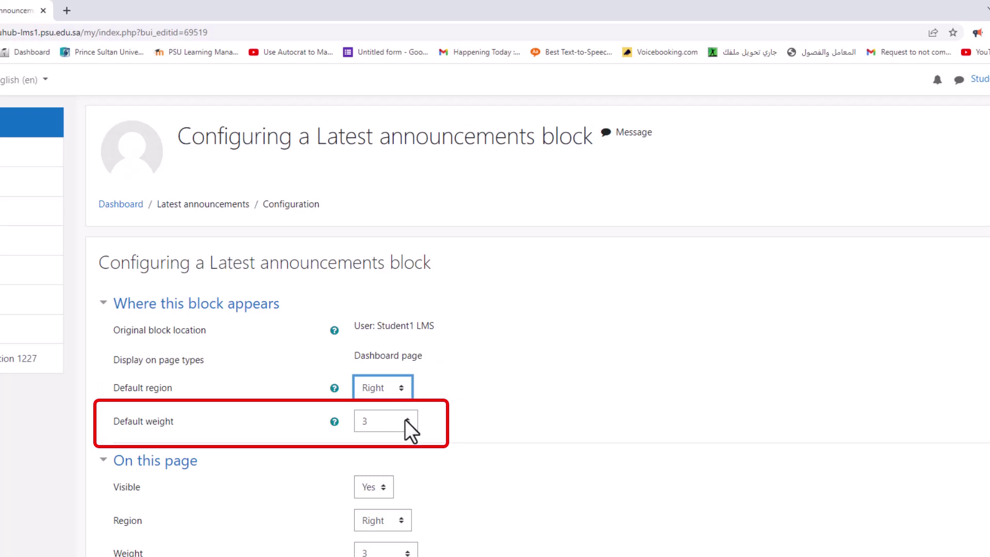
{"action": "left_click", "coordinate": [404, 419]}
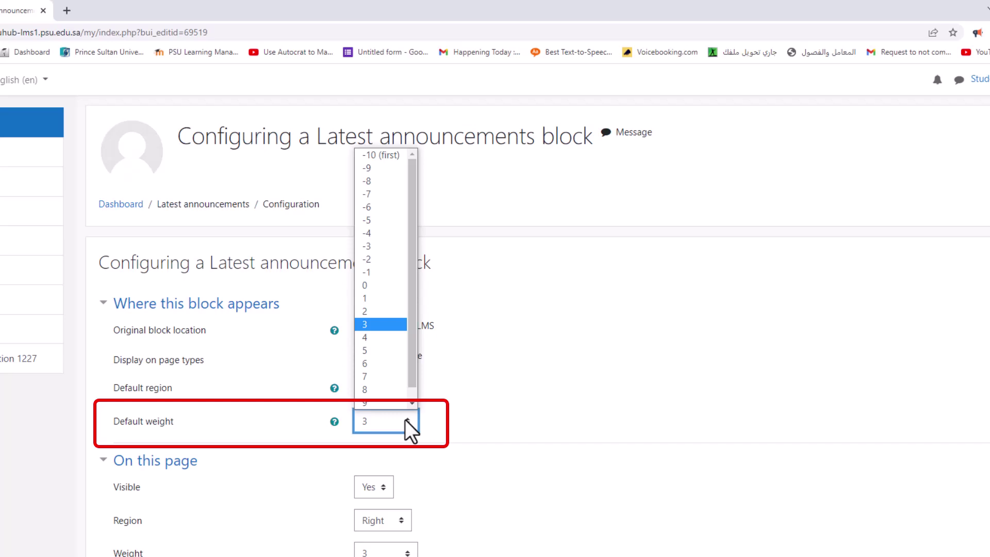
{"action": "left_click", "coordinate": [404, 419]}
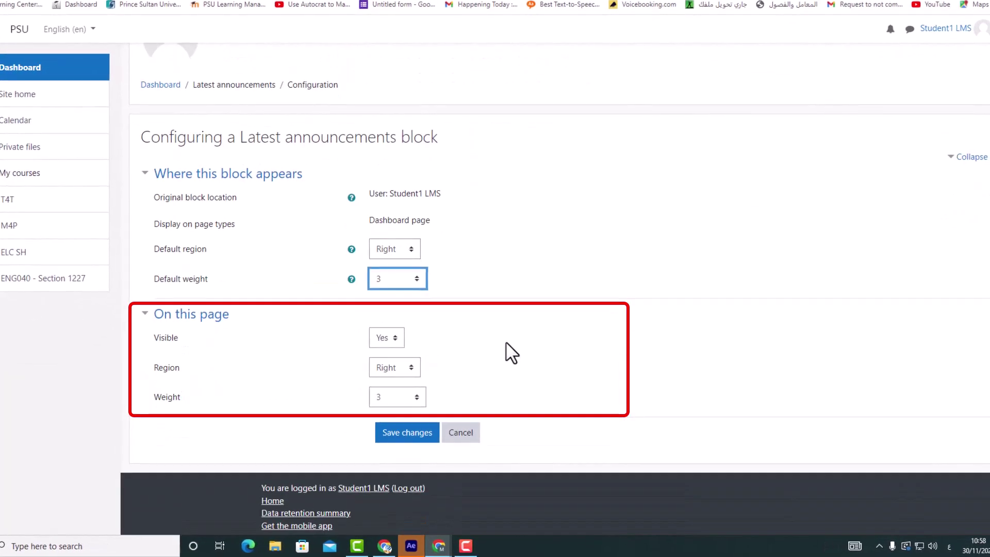
{"action": "left_click", "coordinate": [404, 367]}
{"action": "left_click", "coordinate": [424, 397]}
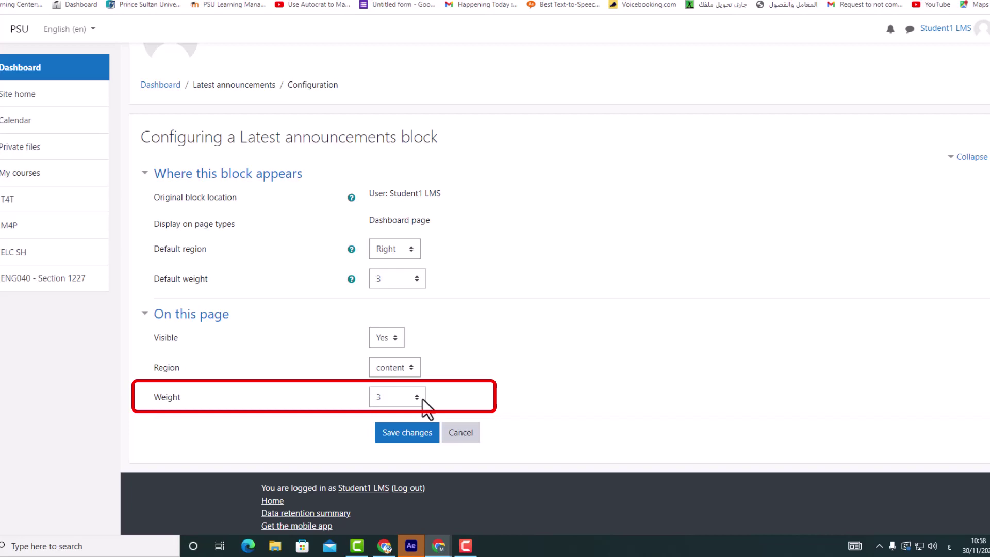
{"action": "left_click", "coordinate": [390, 437]}
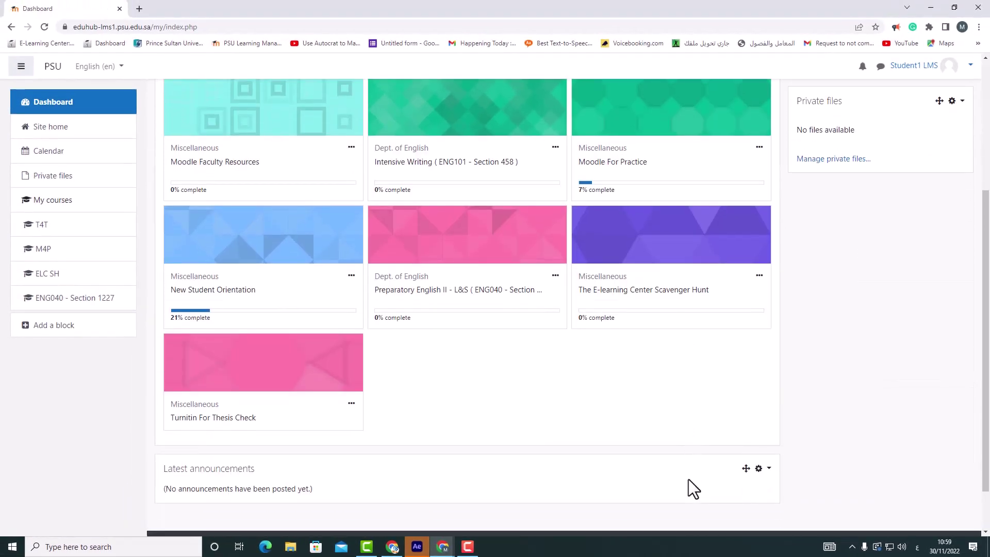
- Delete the Private files block and confirm the removal
{"action": "scroll", "coordinate": [945, 237], "scroll_direction": "up", "scroll_amount": 4}
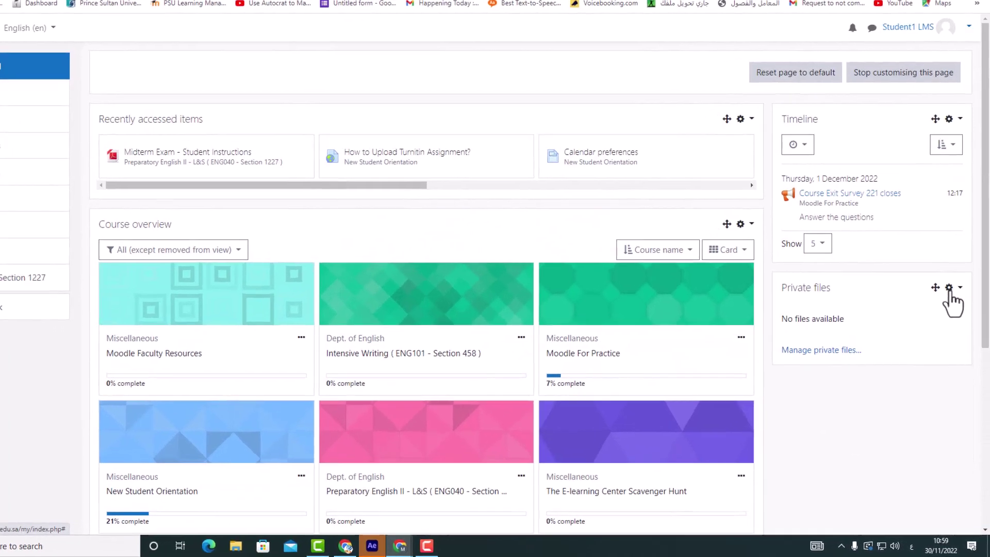
{"action": "left_click", "coordinate": [952, 308]}
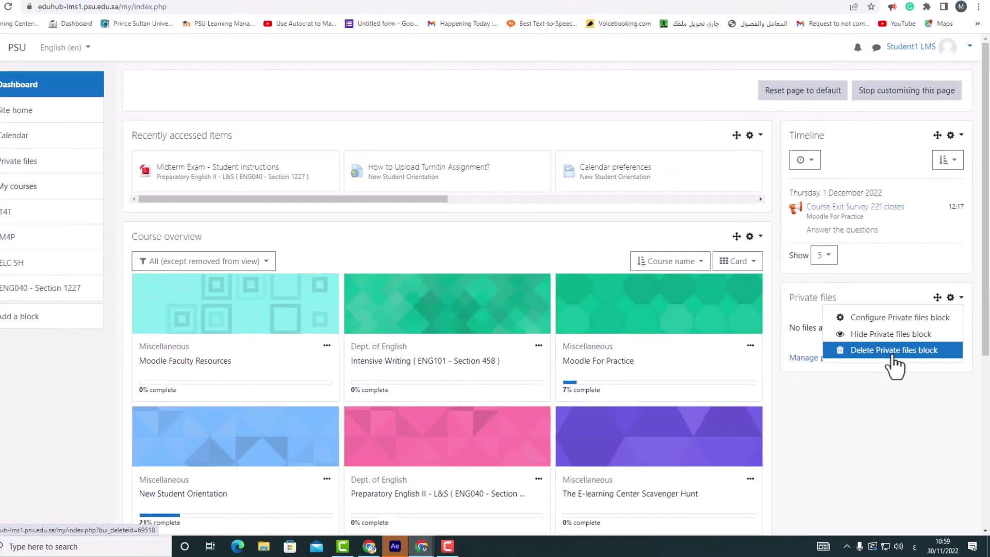
{"action": "left_click", "coordinate": [862, 296]}
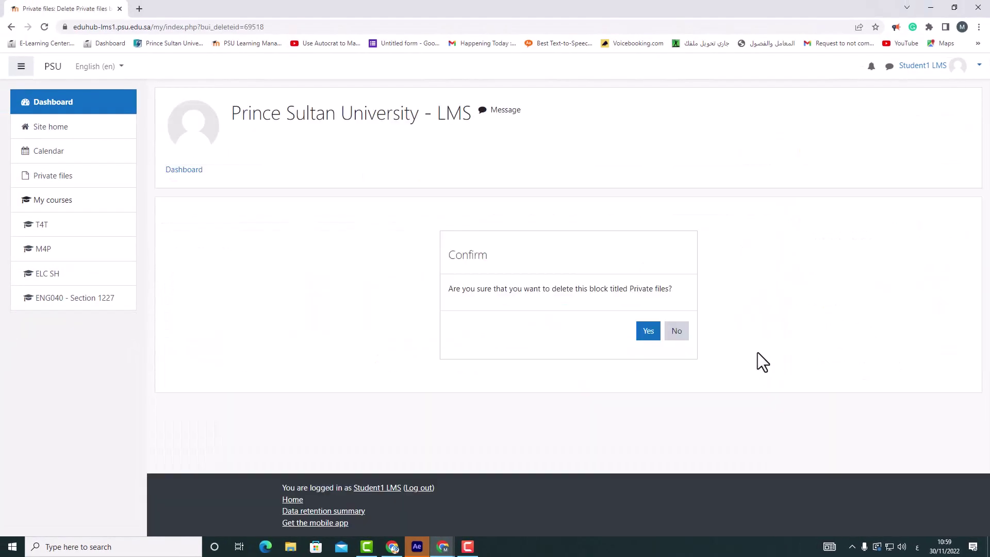
{"action": "left_click", "coordinate": [645, 334]}
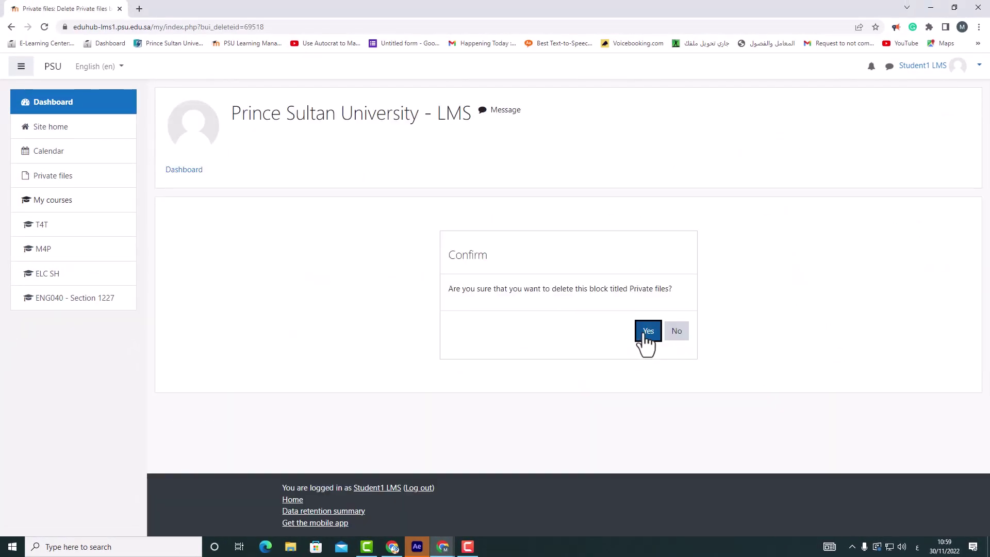